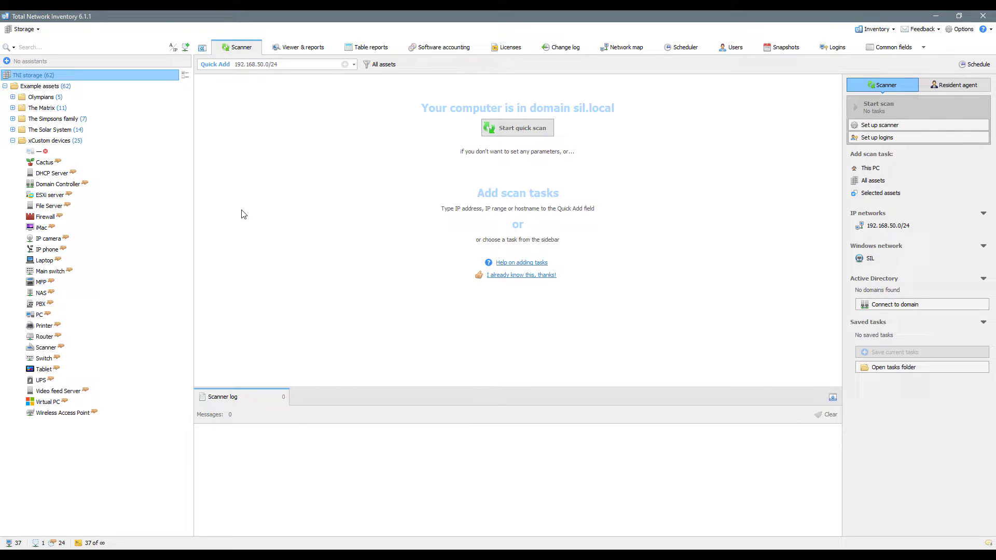
Start a custom asset of type Peripheral devices > USB flash drive aliased 'Office USB drive'.
right_click(47, 141)
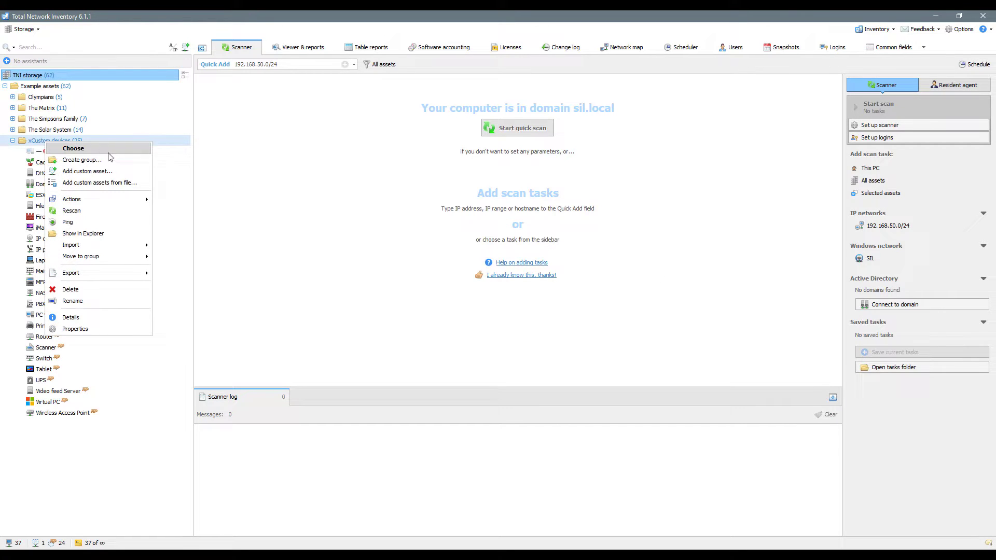
left_click(110, 172)
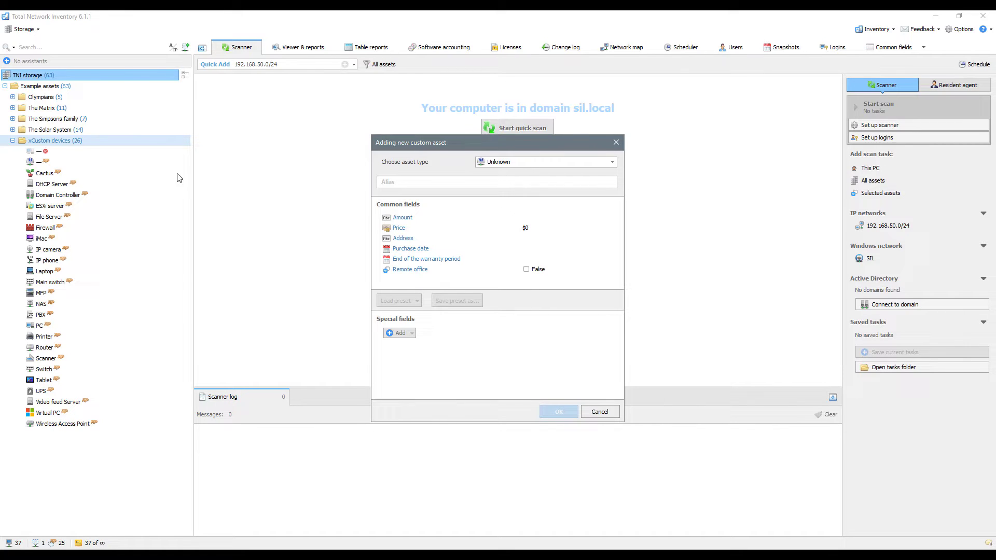
left_click(520, 164)
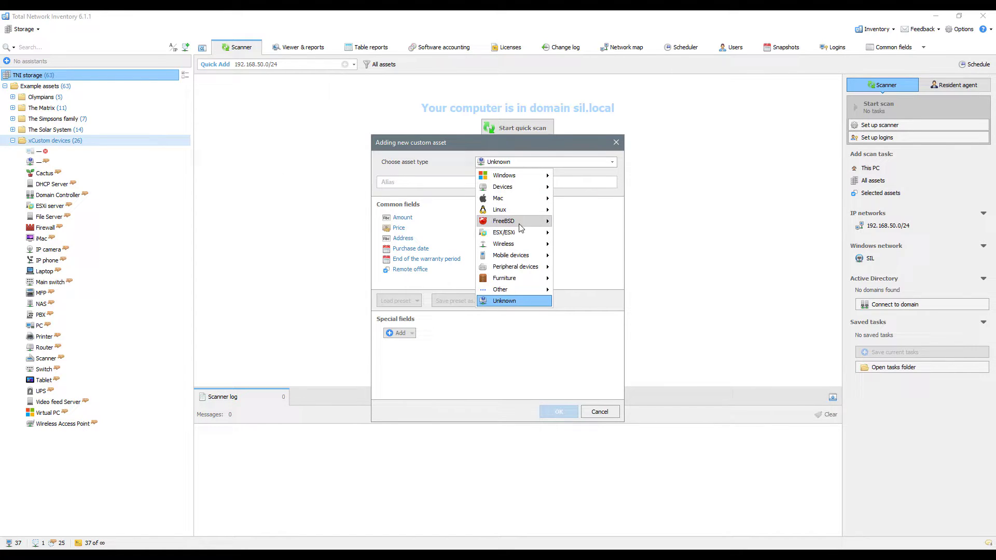
mouse_move(516, 267)
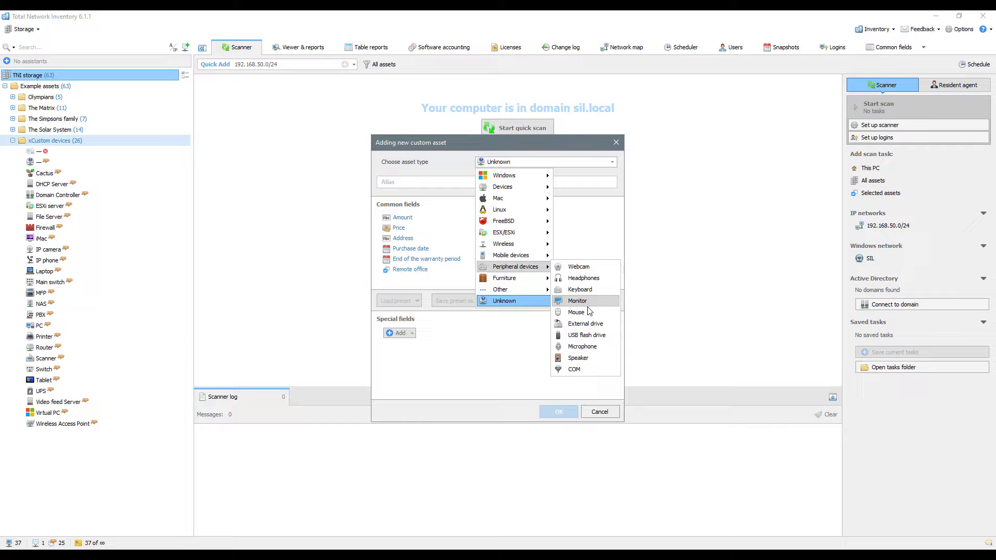
left_click(585, 335)
left_click(493, 182)
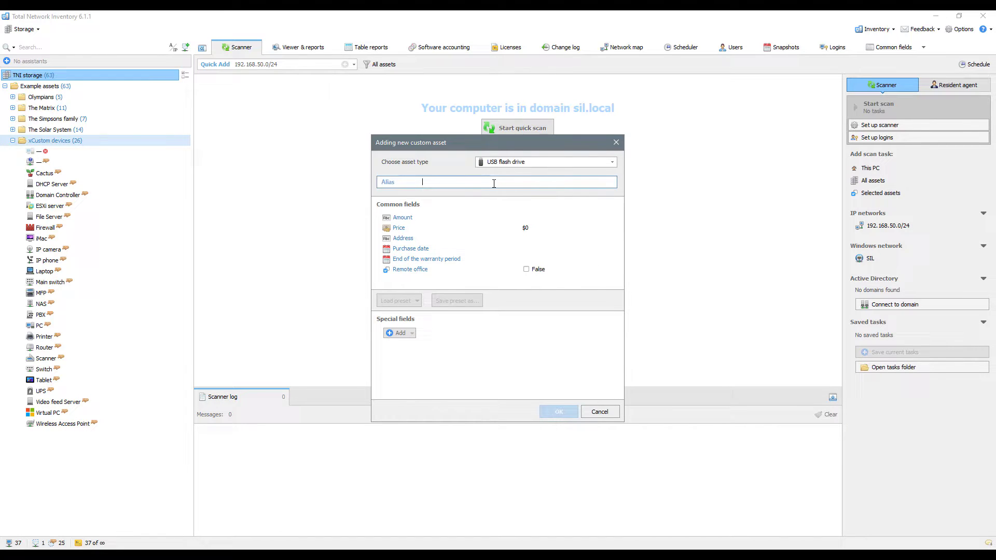
type("Office U")
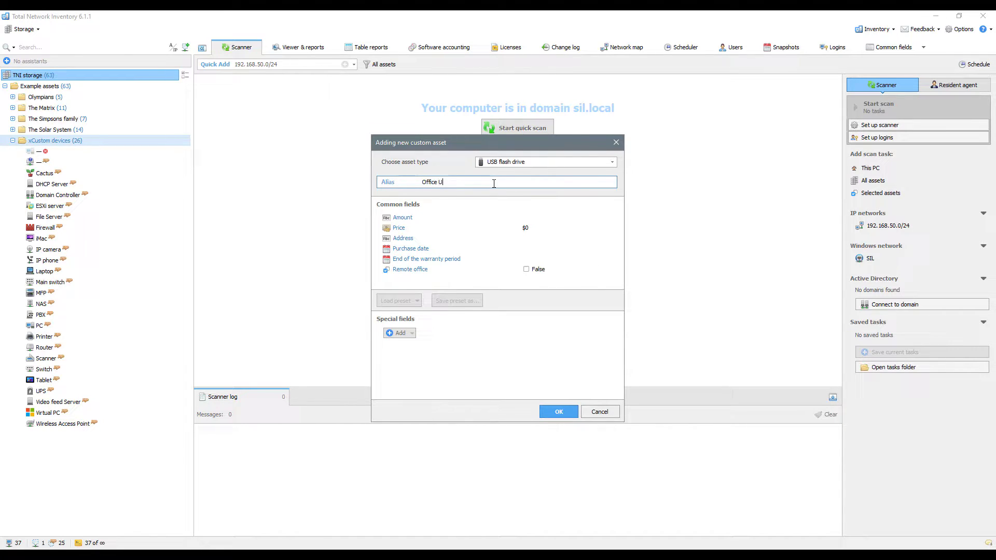
type("SB drive")
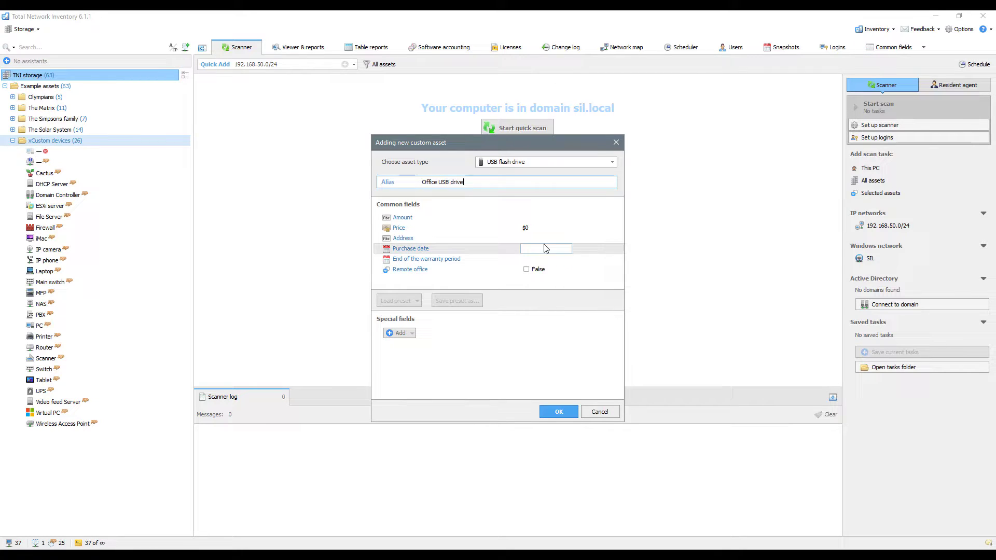
Enter Amount 1, Price 15, Address Springfield and today's purchase date.
left_click(532, 217)
type("1")
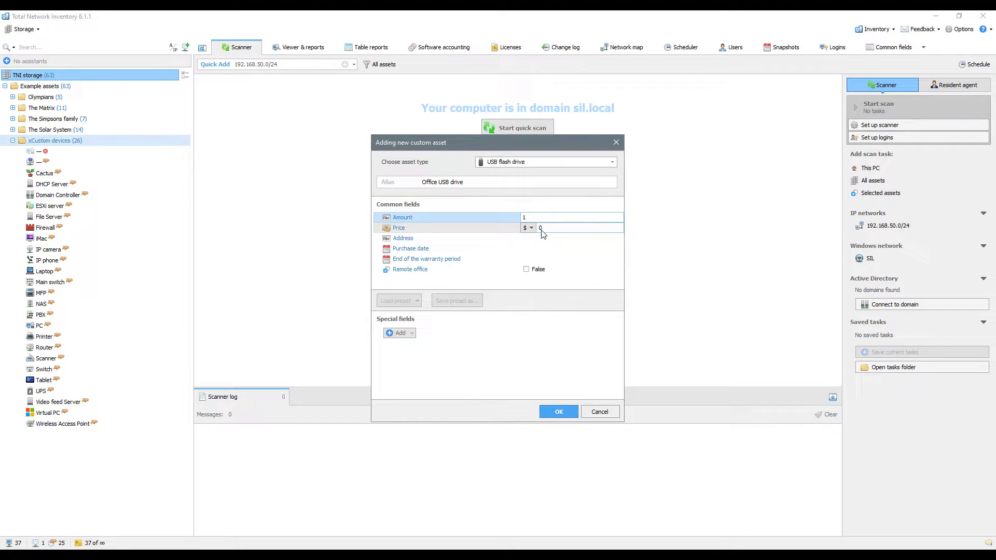
left_click(538, 227)
type("15")
left_click(552, 238)
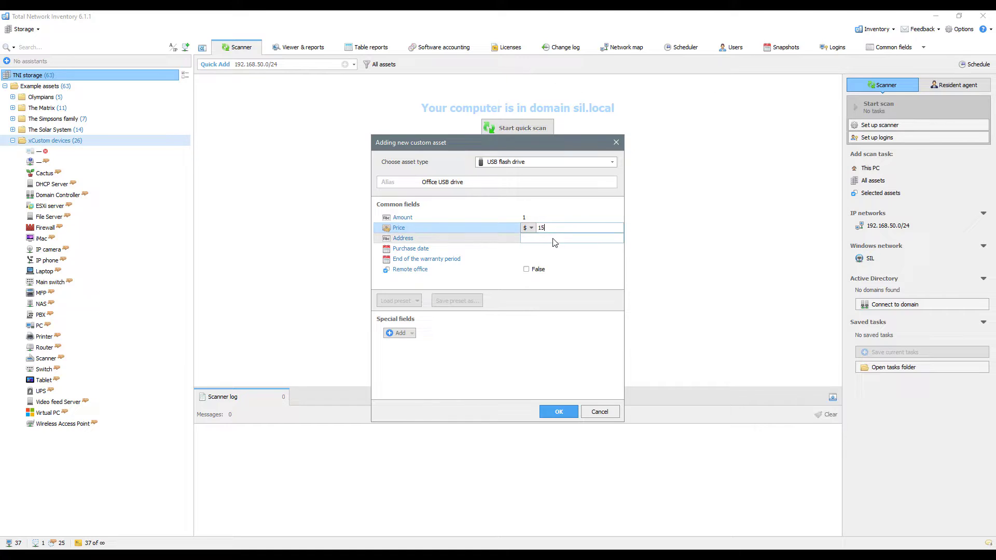
type("Sp")
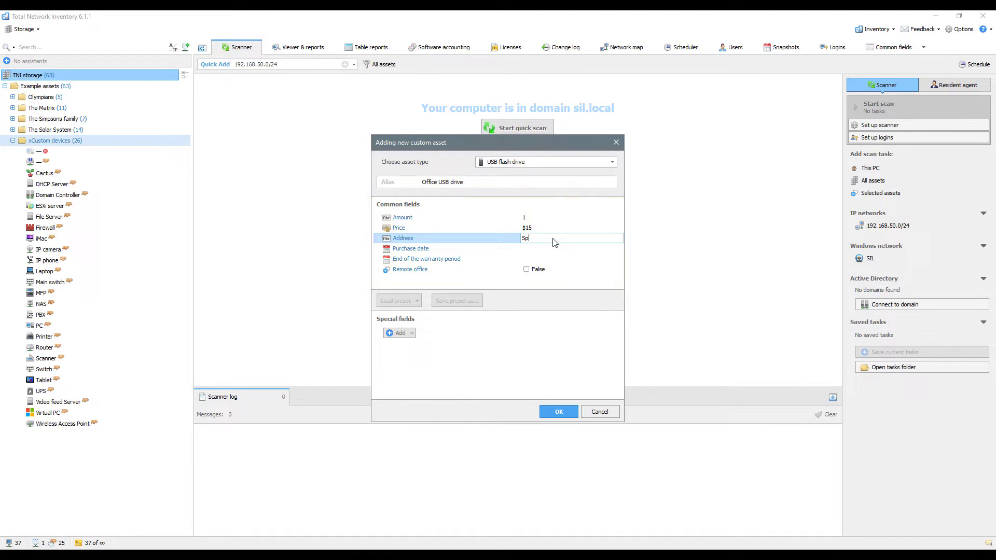
type("ringfi")
type("eld")
left_click(552, 249)
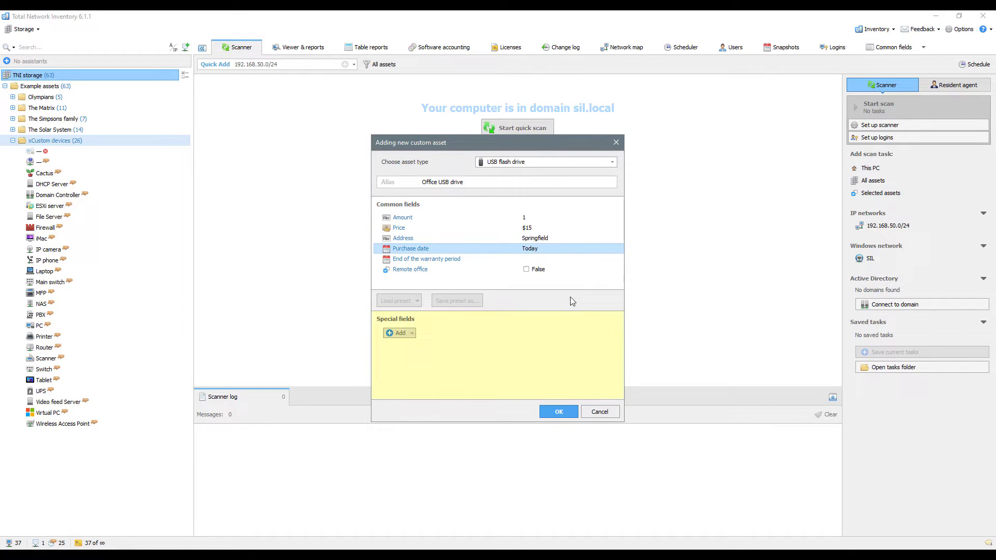
Add a String special field Features = 1 TB and save the asset.
left_click(412, 331)
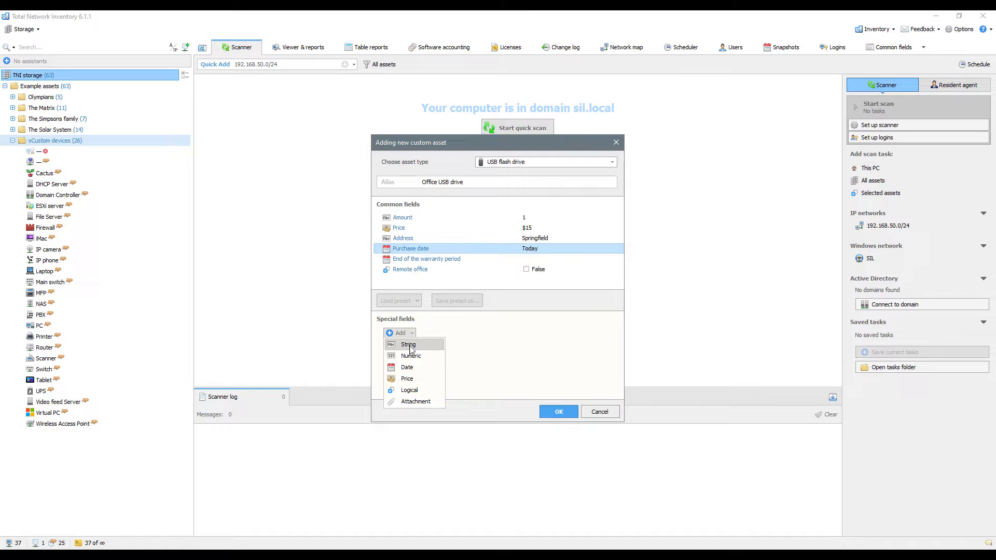
left_click(410, 344)
type("Features")
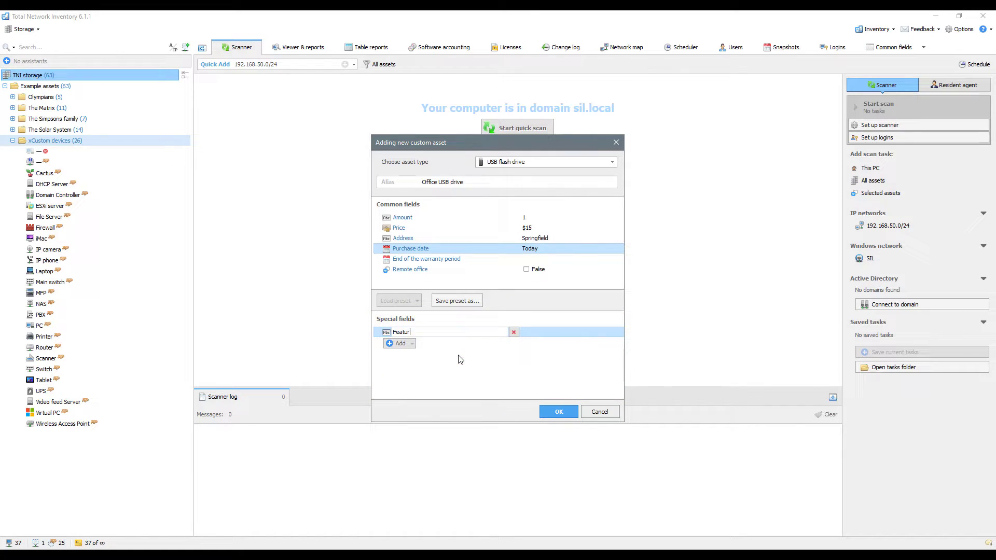
key("Return")
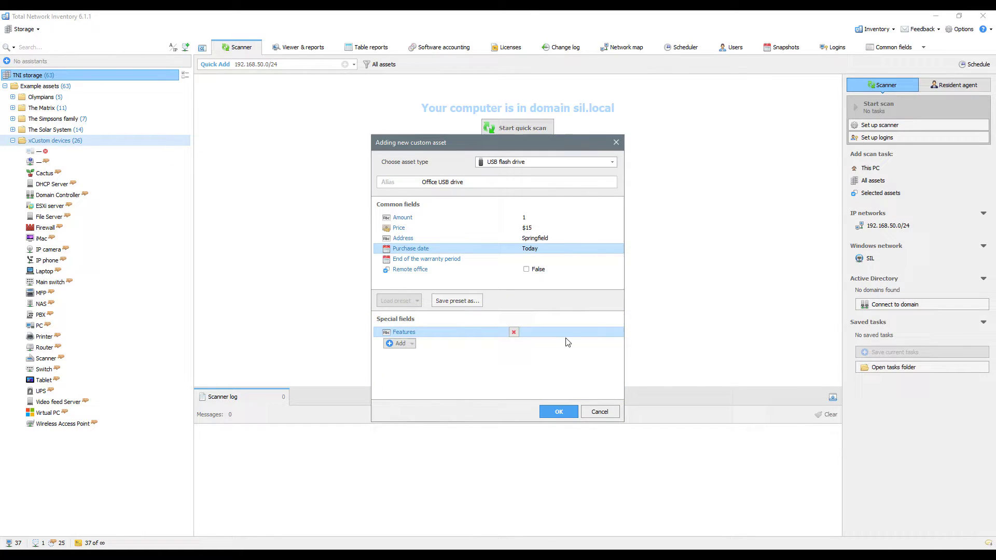
left_click(569, 333)
type("1")
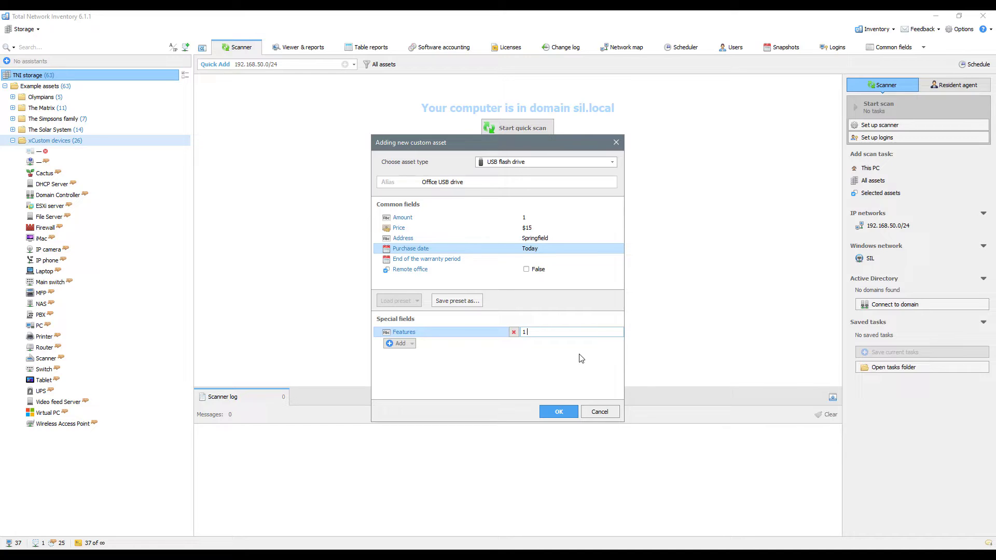
type("TB")
key("Return")
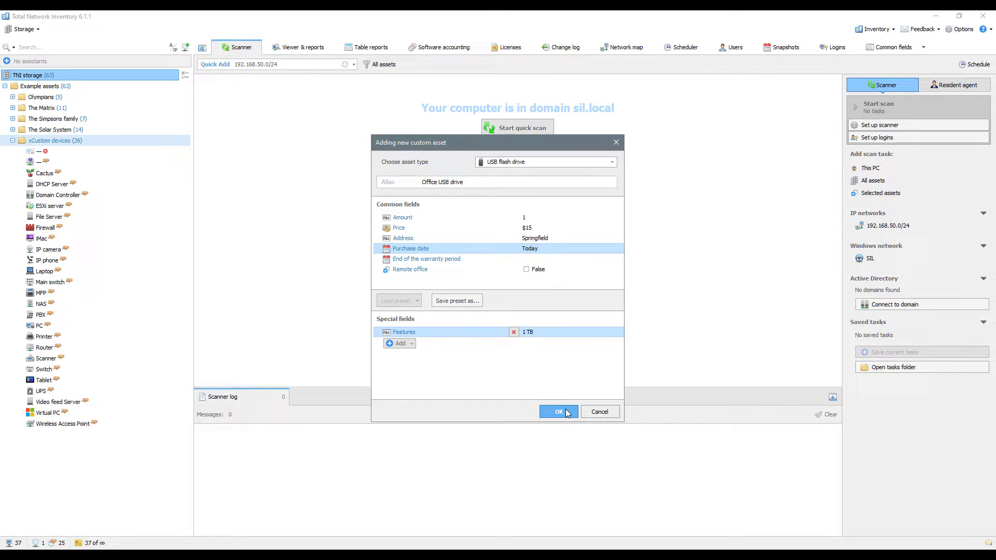
left_click(566, 412)
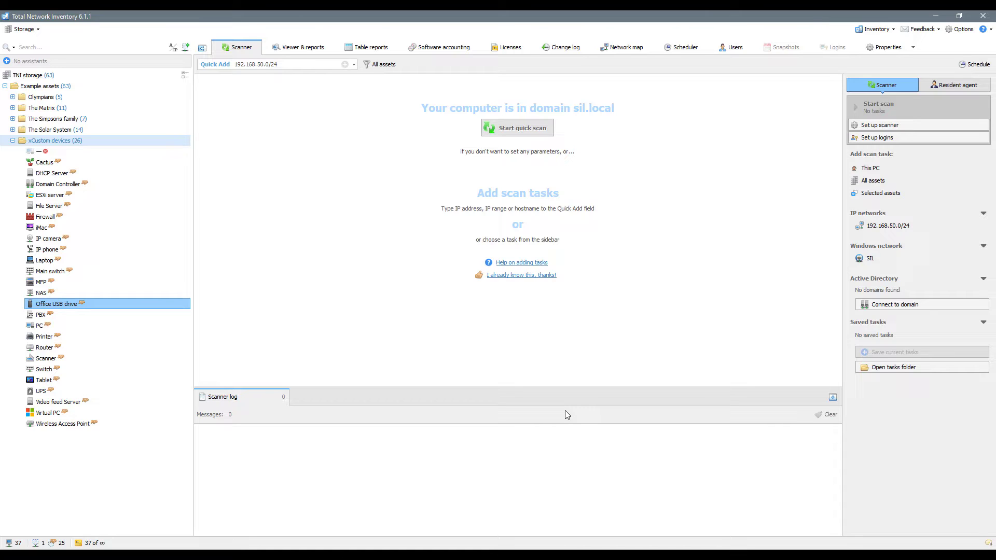
Clone Office USB drive into 5 copies via Clone asset.
right_click(152, 309)
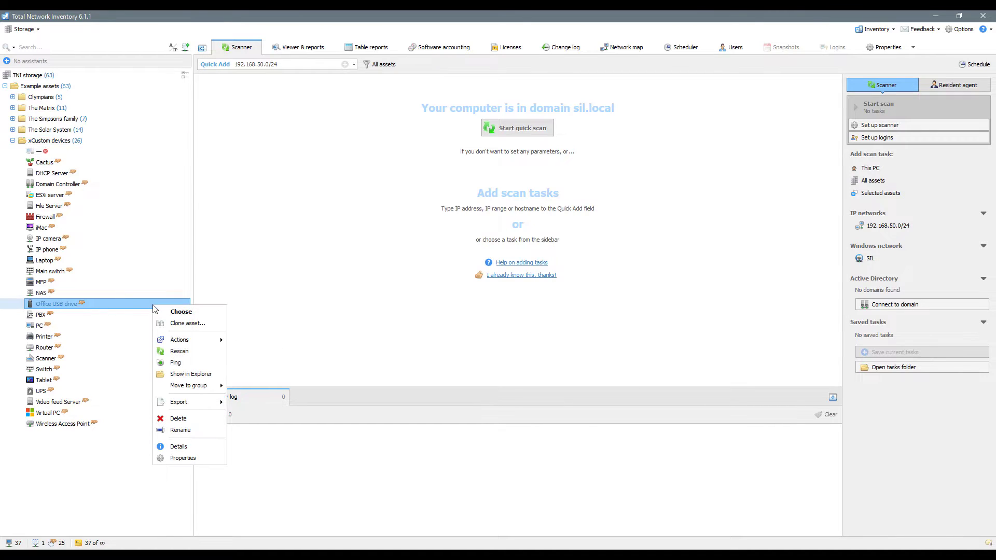
left_click(180, 325)
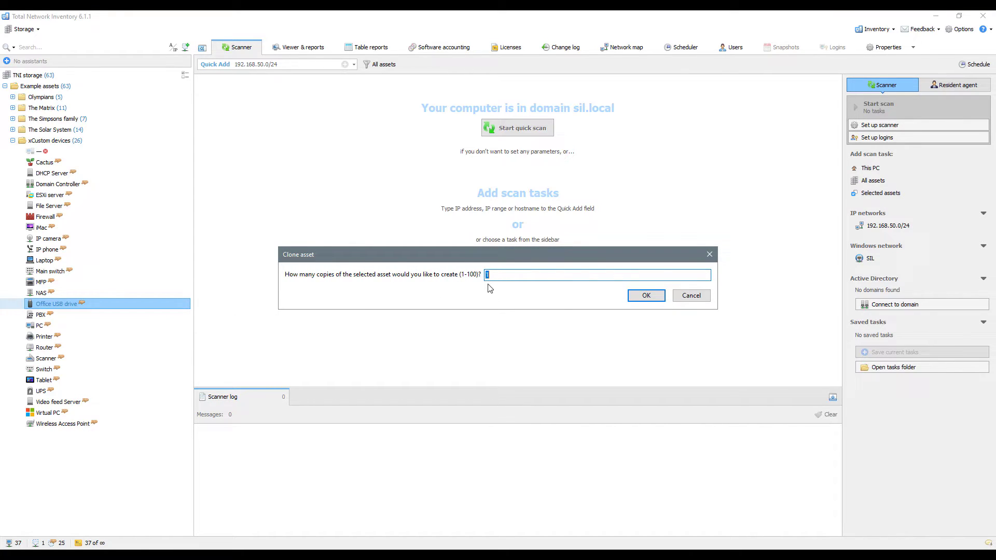
left_click(654, 302)
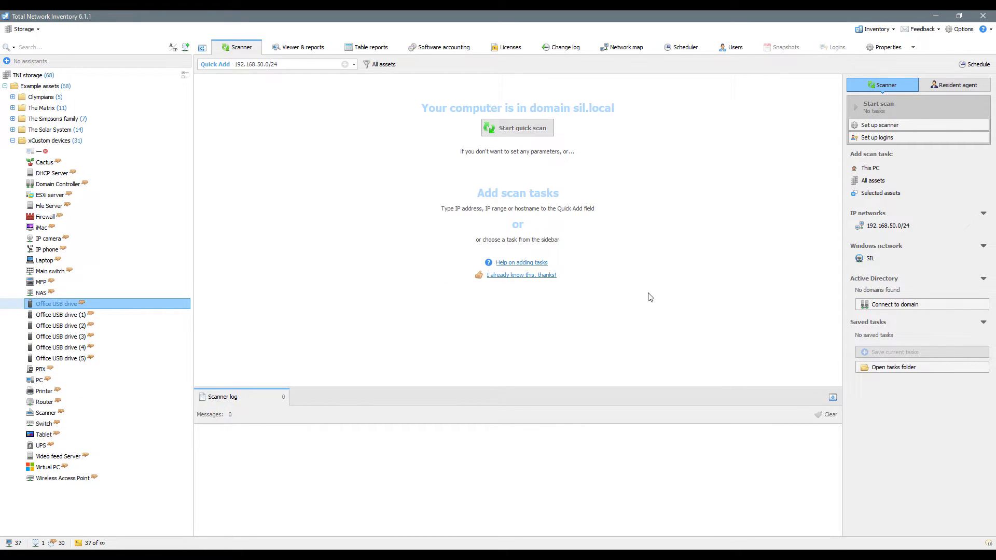
Review the custom details of the Office USB drive clones (1), (3) and (4).
left_click(318, 48)
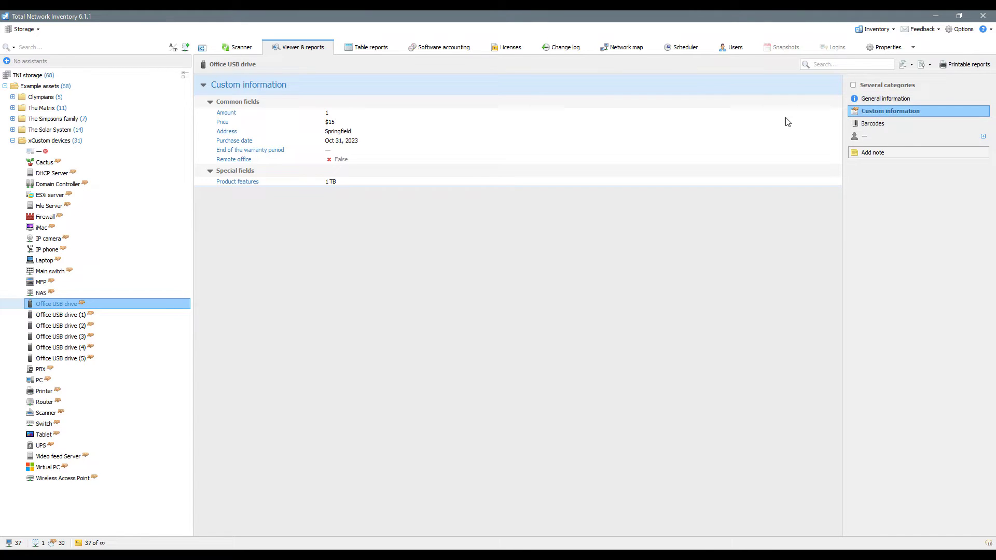
left_click(86, 315)
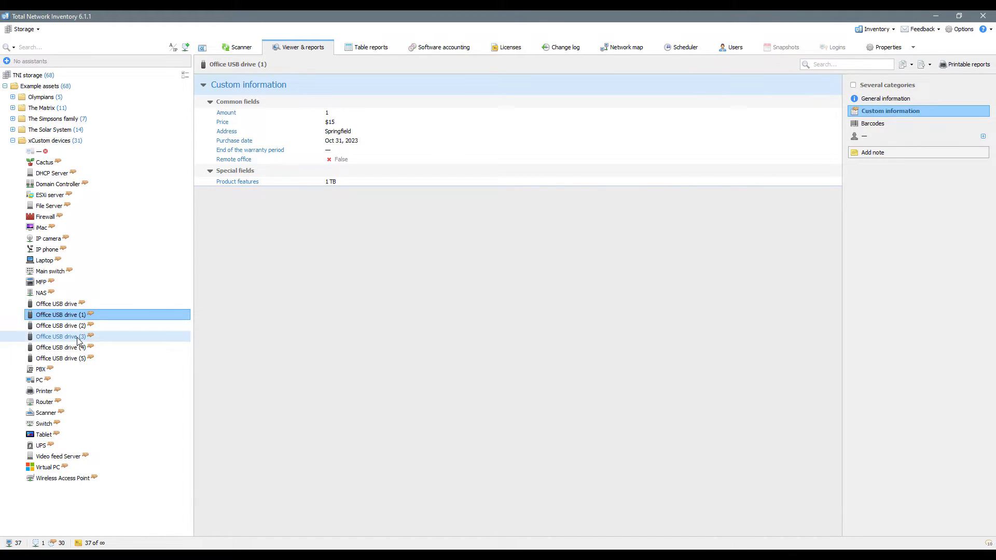
left_click(75, 337)
left_click(73, 355)
left_click(72, 348)
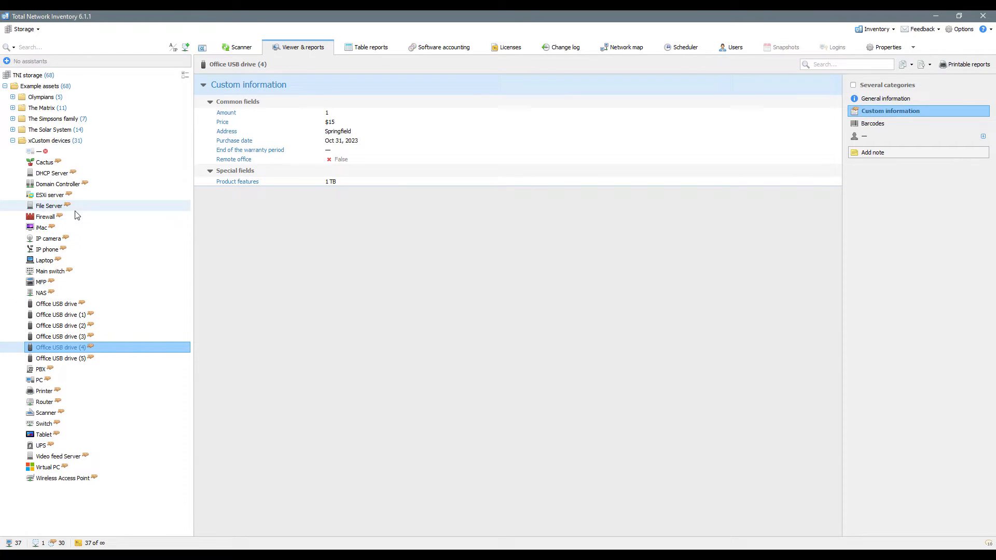
Import custom assets from Assets.txt into xCustom devices.
right_click(75, 145)
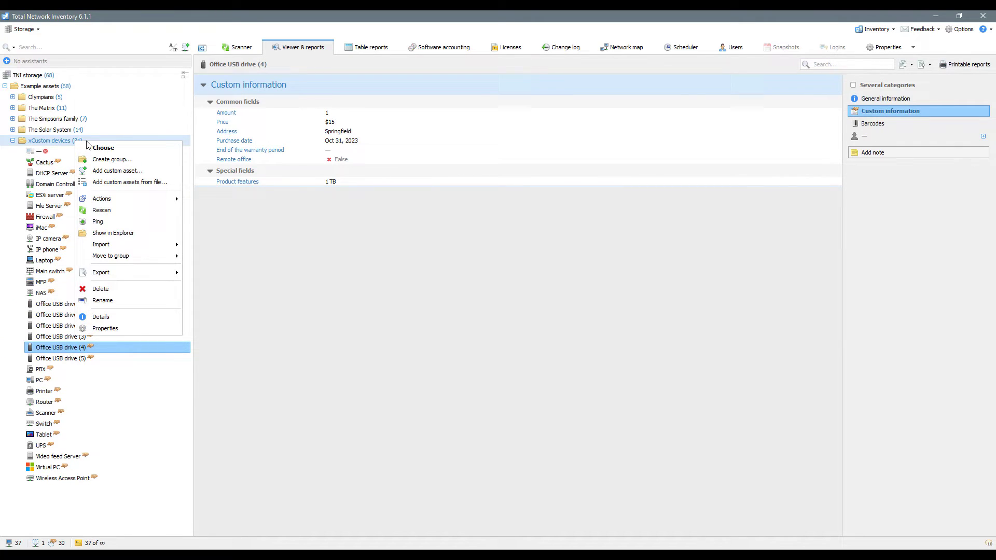
left_click(109, 182)
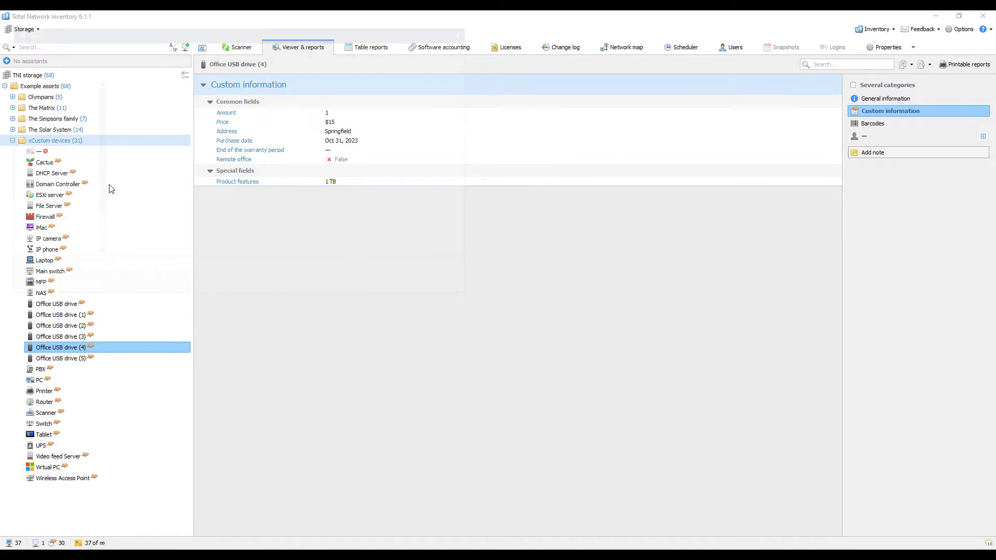
left_click(139, 111)
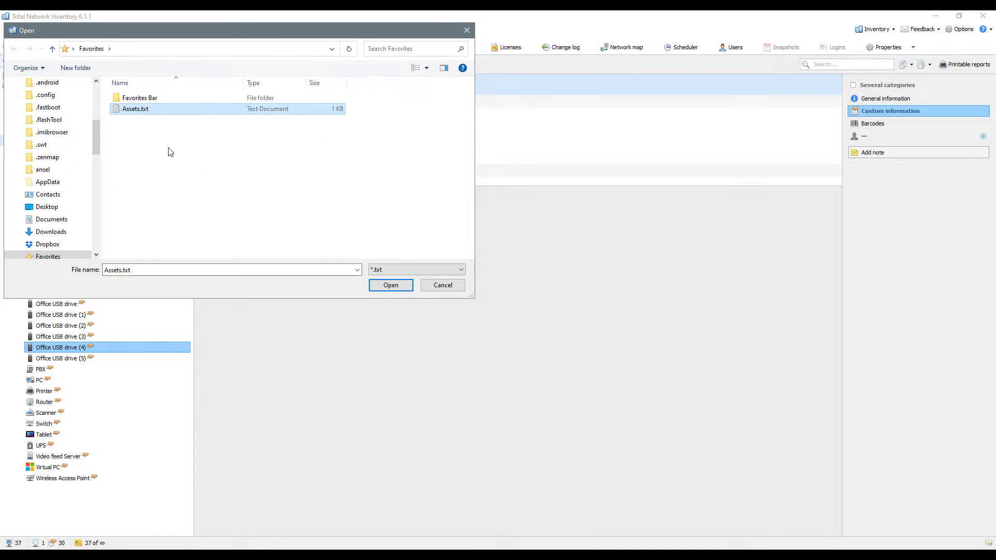
left_click(395, 285)
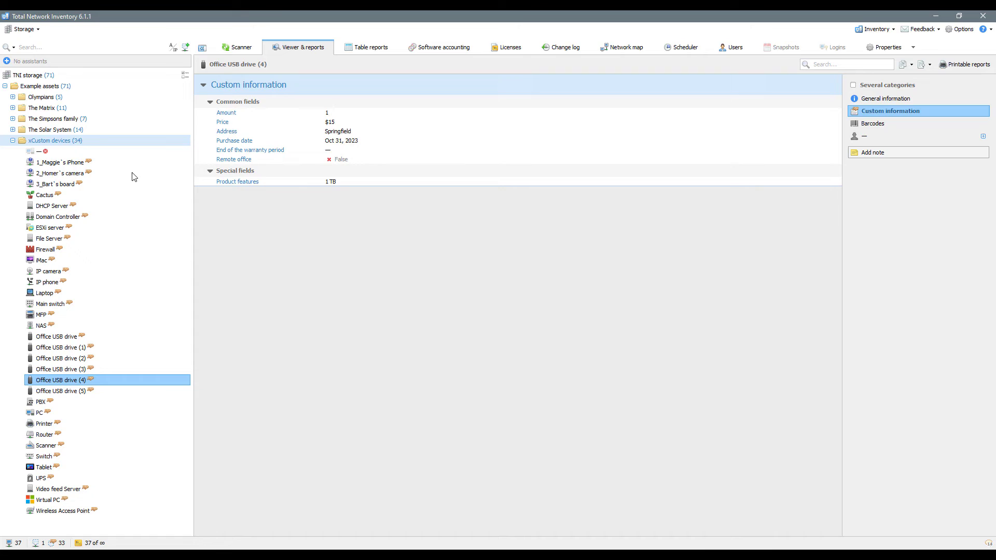
Set 1_Maggie's iPhone's device type to iPhone in its properties.
right_click(110, 162)
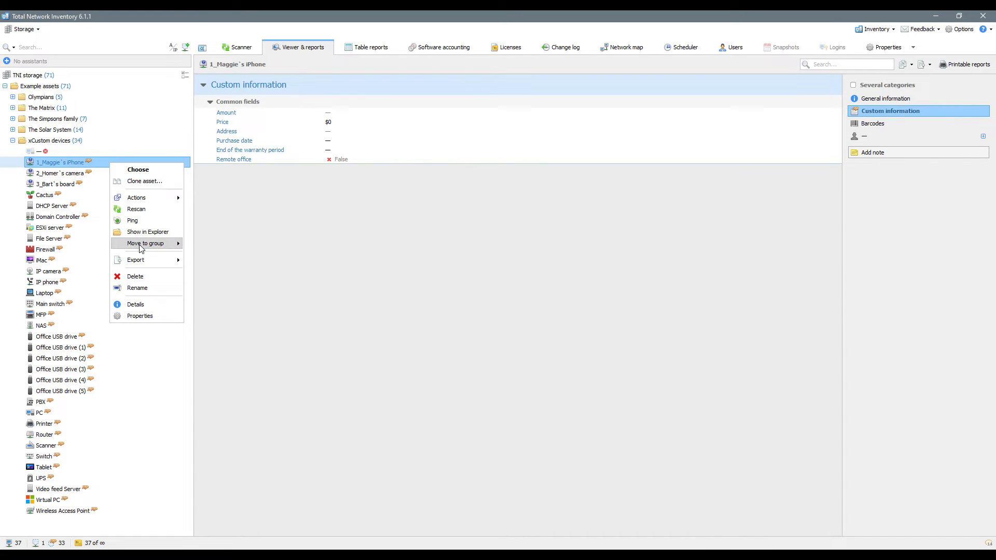
left_click(139, 317)
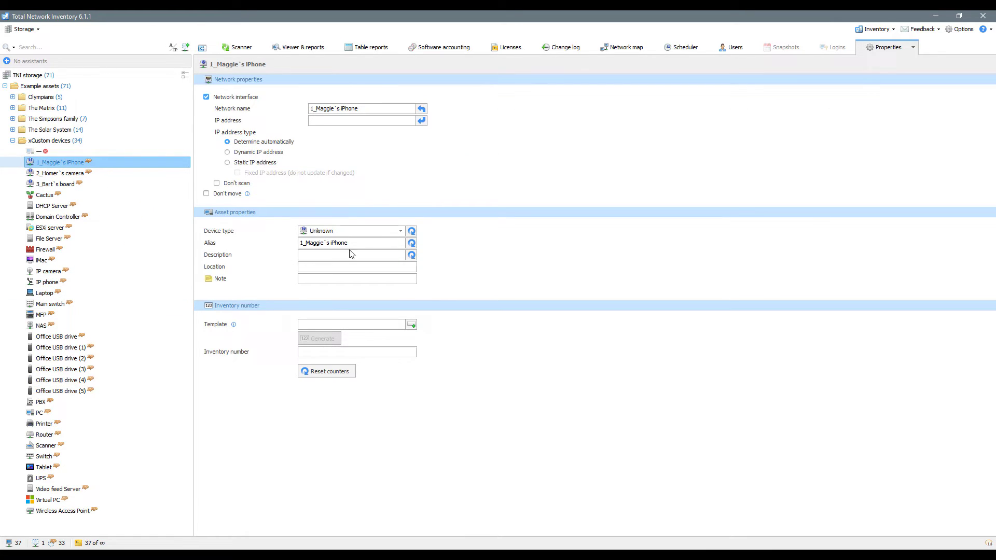
left_click(401, 233)
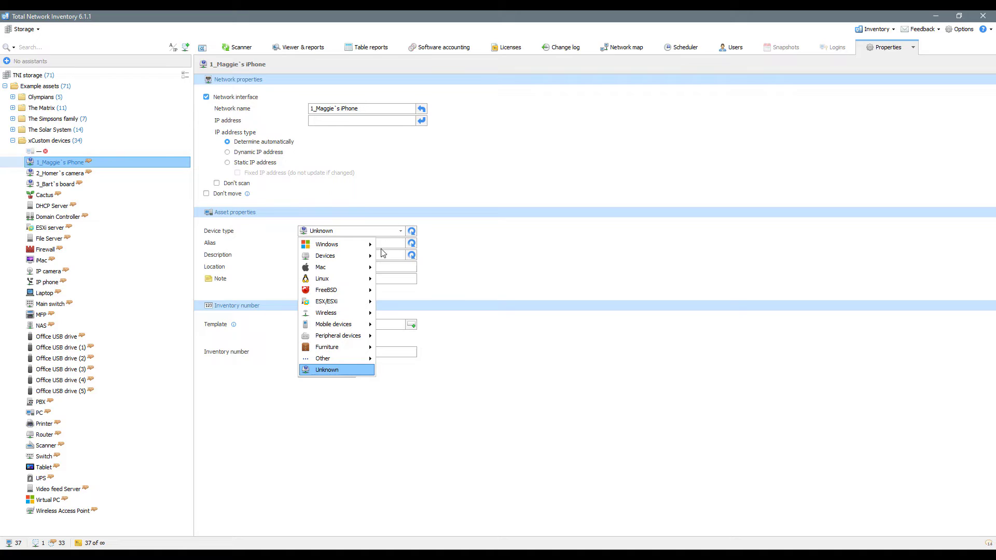
mouse_move(332, 325)
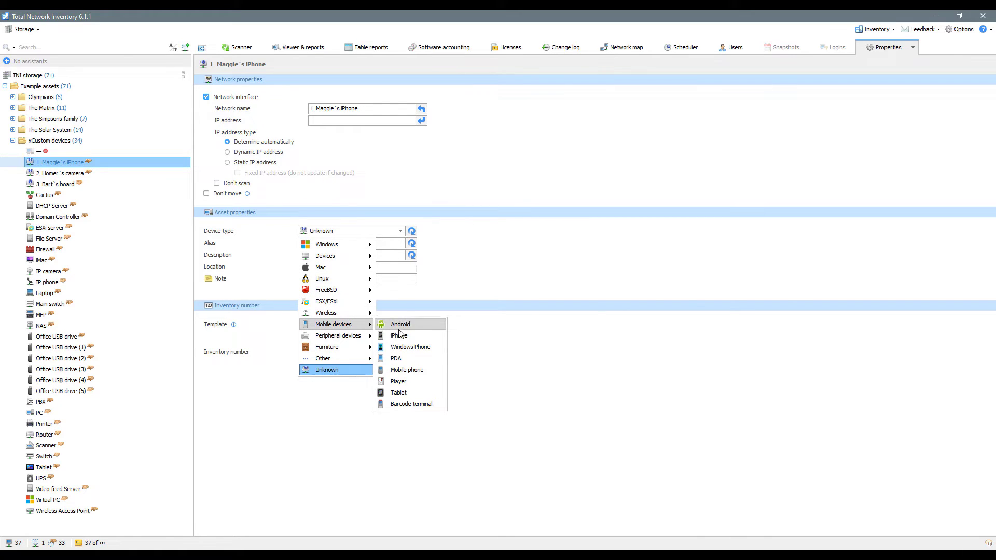
left_click(400, 336)
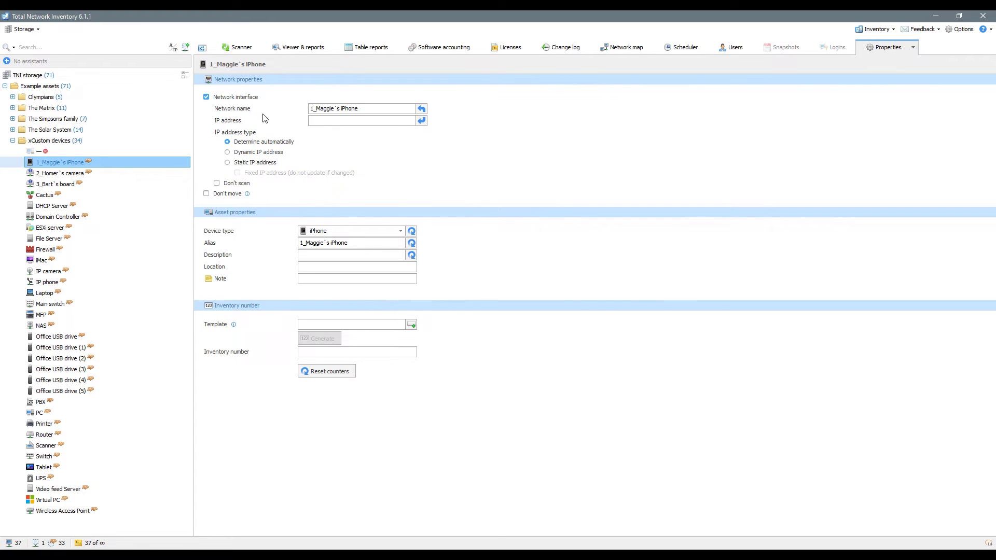
Set 2_Homer's camera's device type to IP camera and apply the changes.
left_click(89, 177)
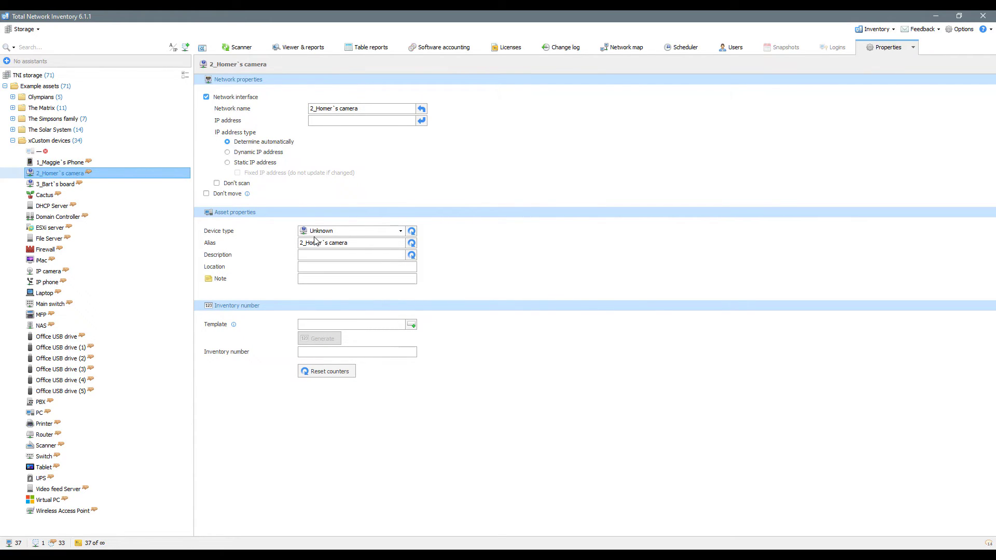
left_click(402, 232)
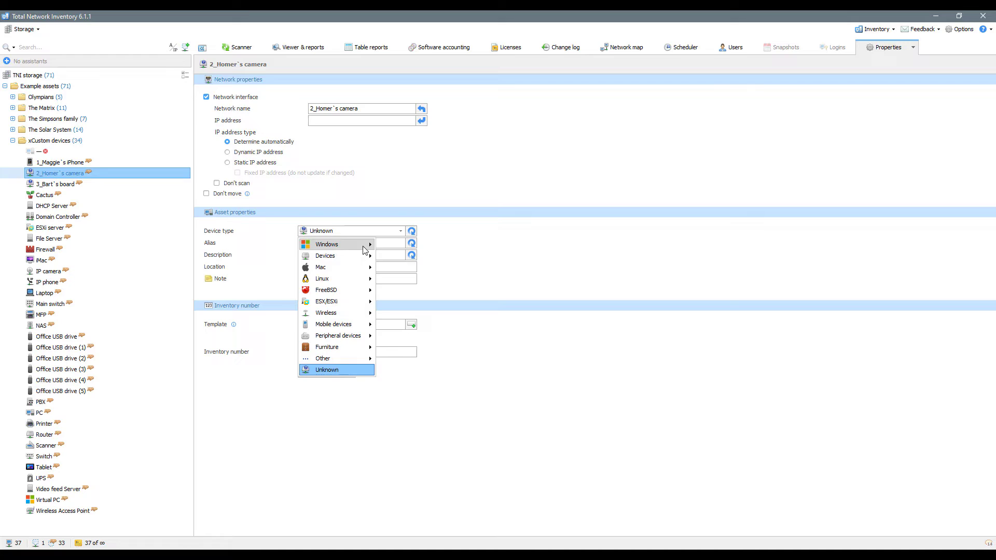
mouse_move(335, 256)
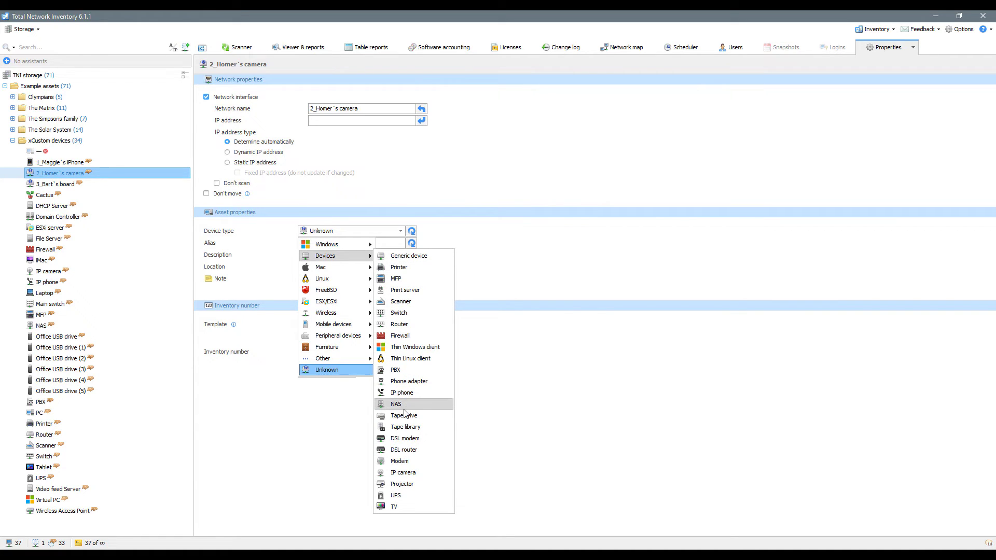
left_click(407, 473)
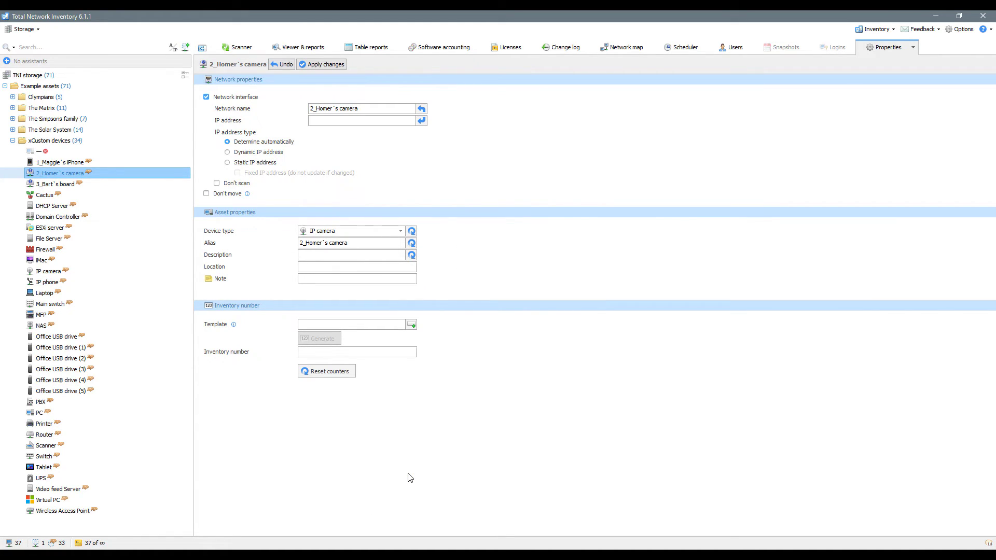
left_click(330, 67)
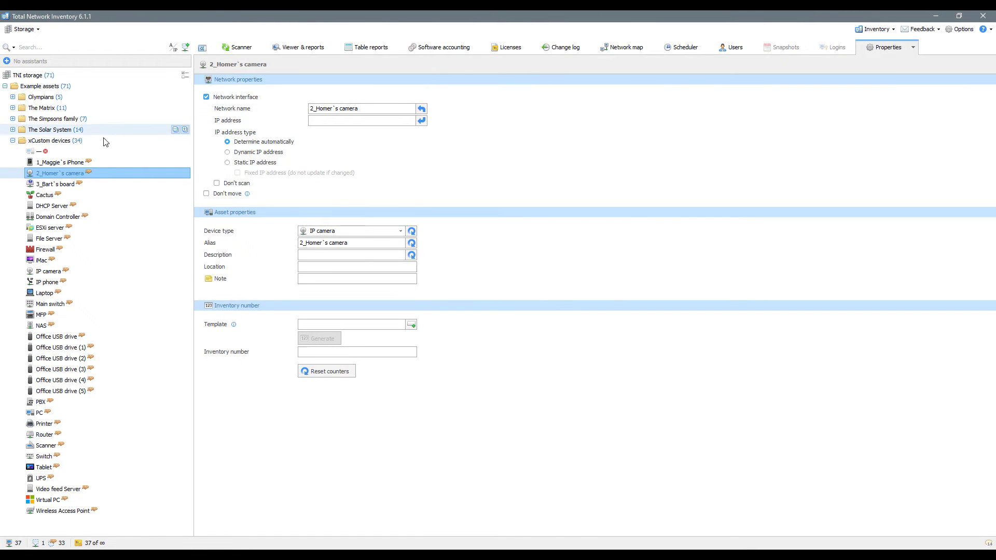
left_click(89, 151)
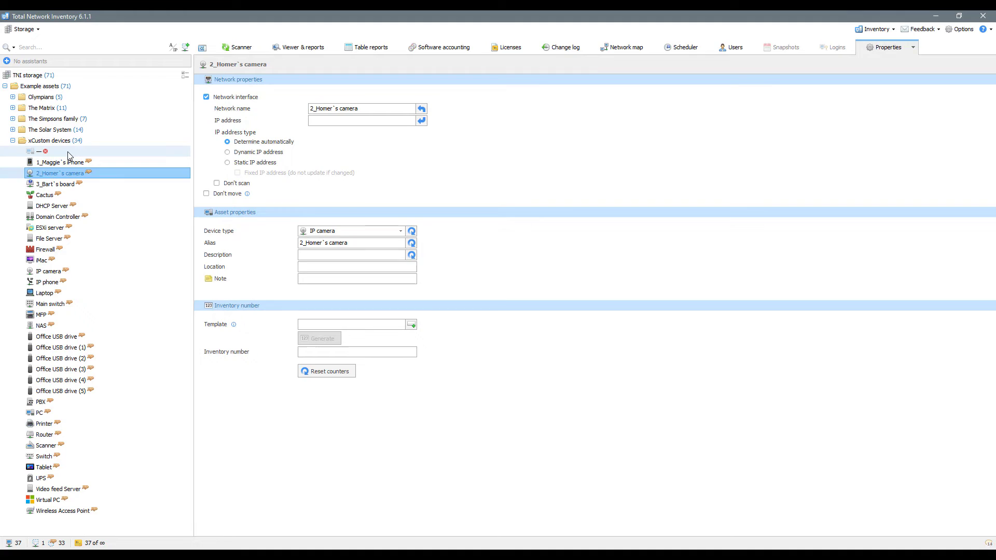
right_click(111, 150)
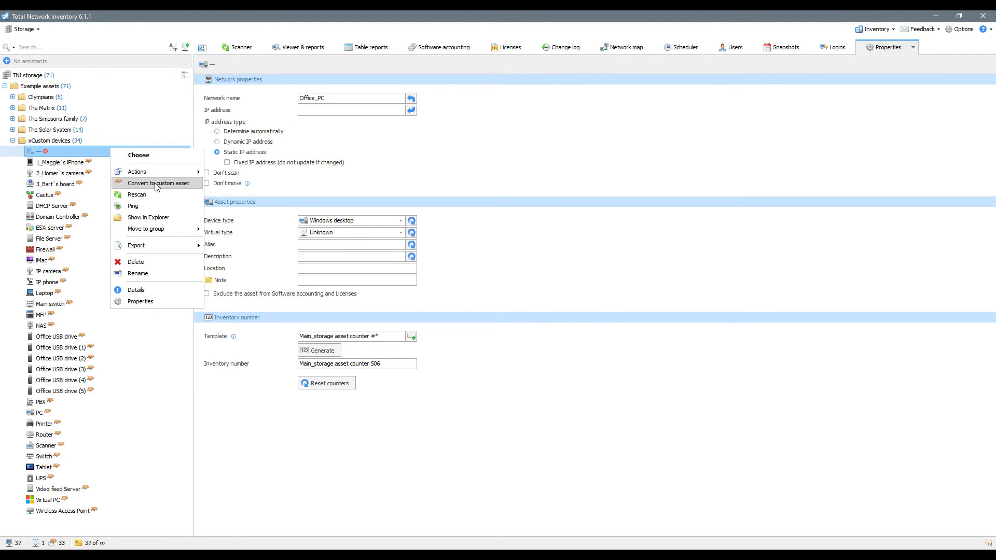
left_click(181, 186)
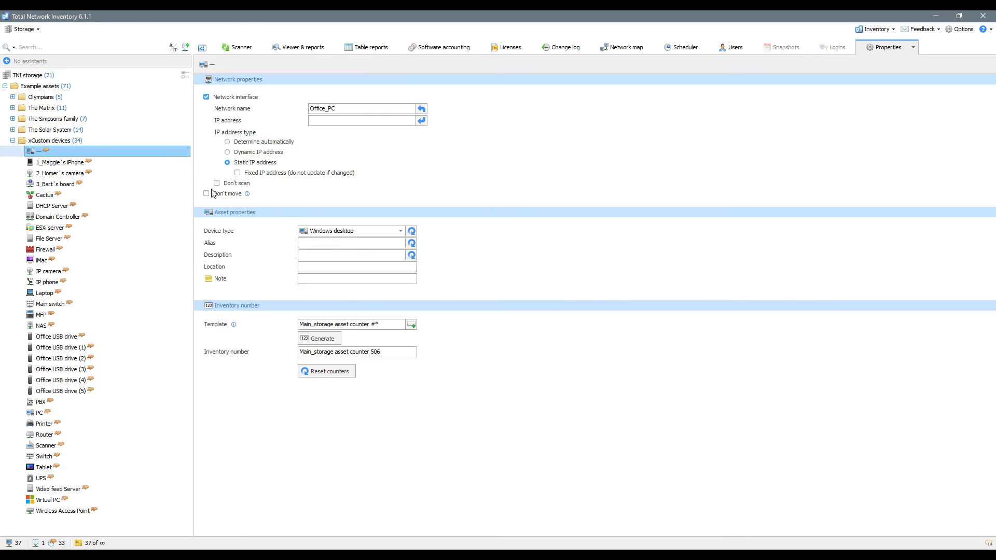
left_click(395, 233)
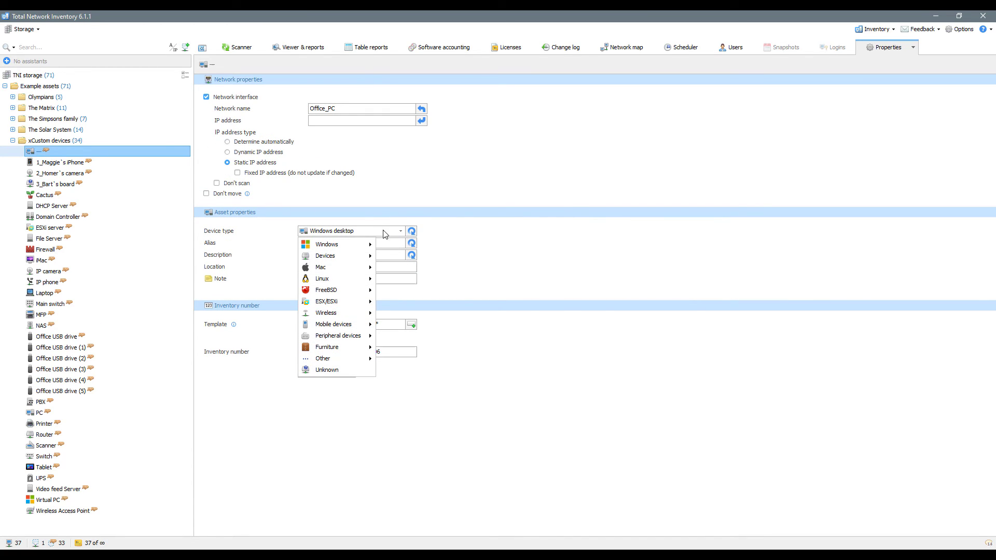
mouse_move(327, 244)
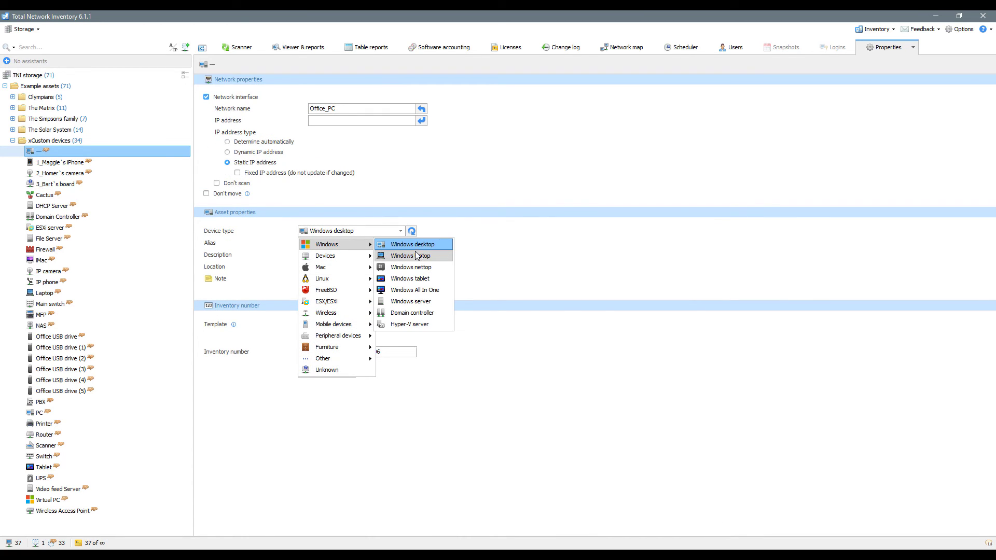
left_click(423, 279)
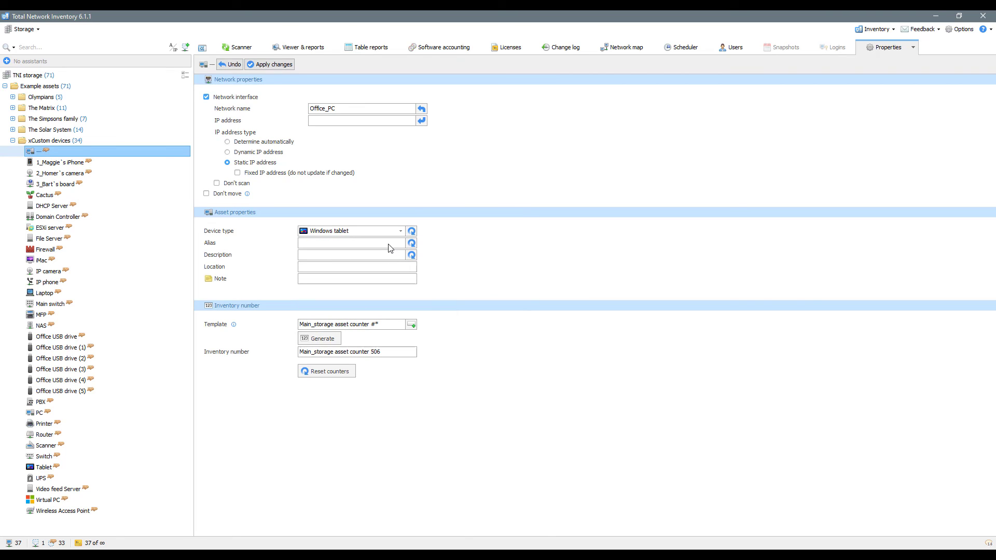
type("Ma")
type("rge`s ")
type("tablet")
left_click(273, 65)
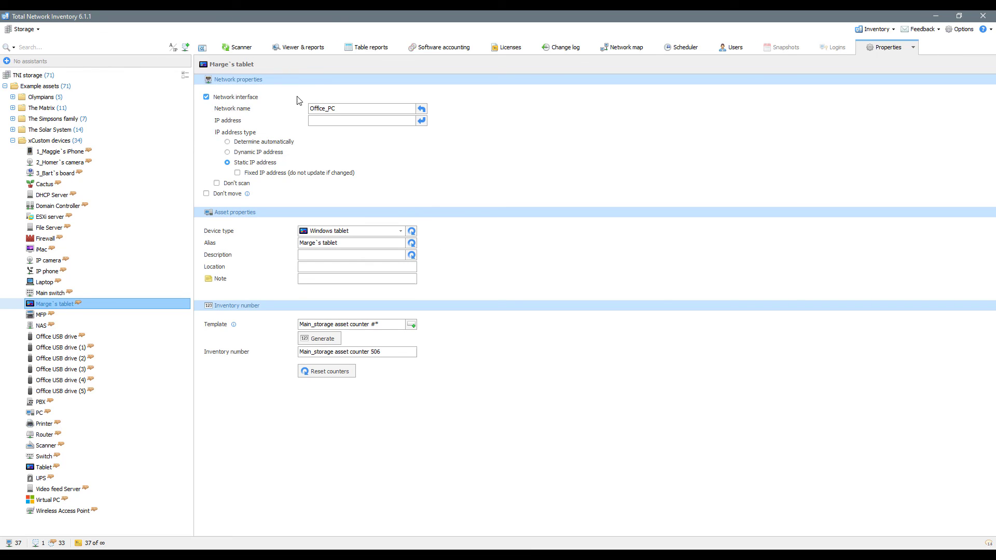